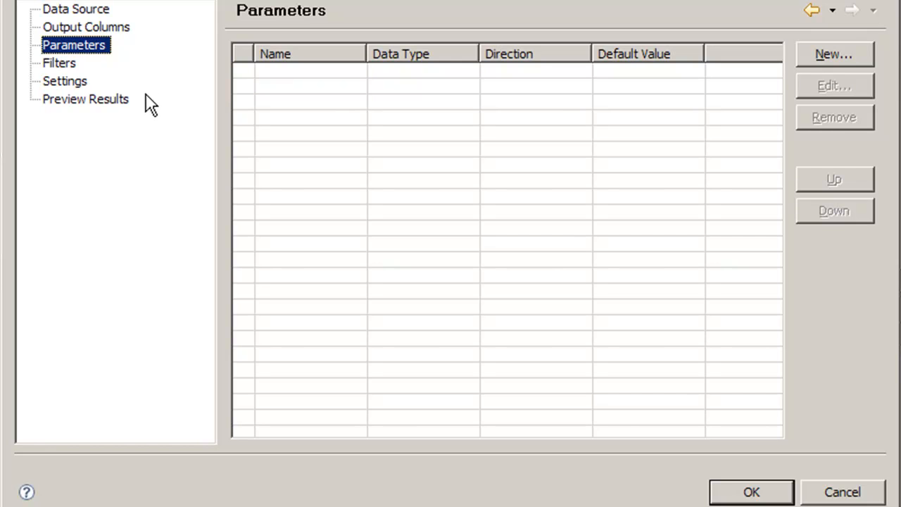
Step: Check the OSType data set's filters and preview its results, closing its editor without changes
{"action": "left_click", "coordinate": [63, 65]}
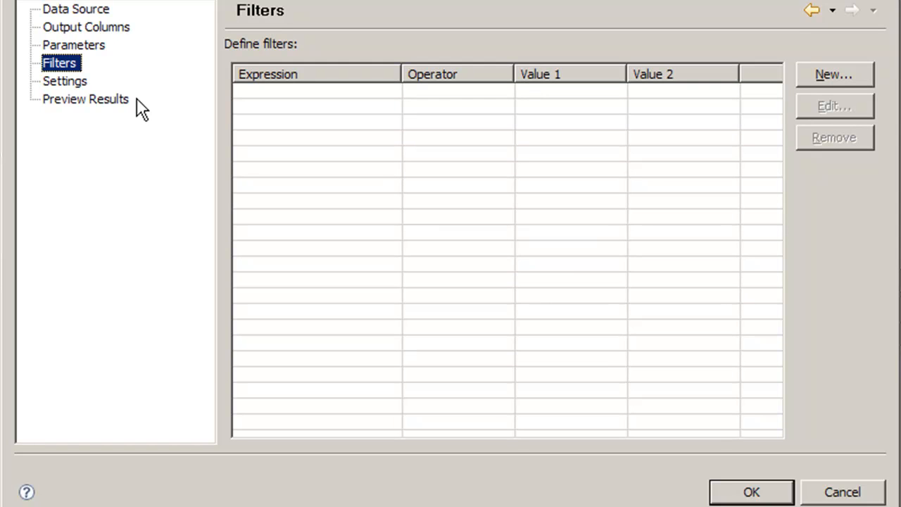
{"action": "left_click", "coordinate": [78, 100]}
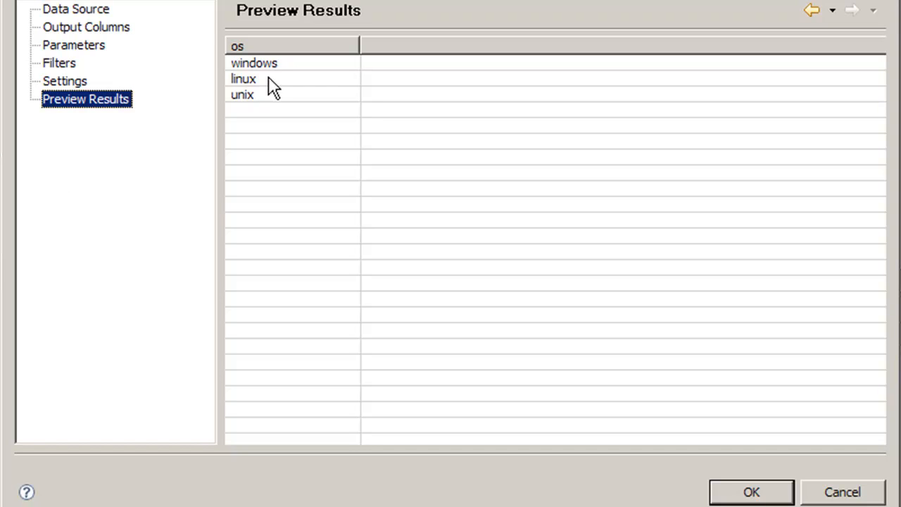
{"action": "left_click", "coordinate": [879, 492]}
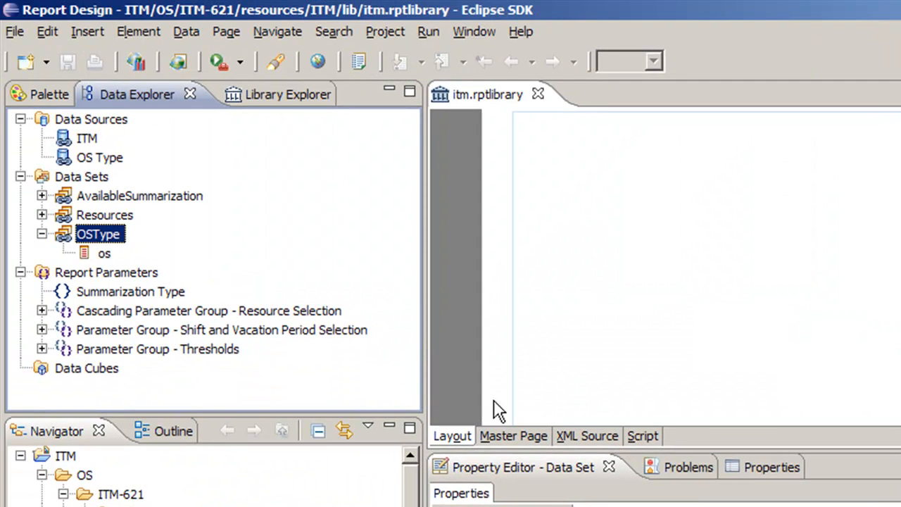
Step: Examine the OSType data set's open script with its available script events, and its advanced properties
{"action": "left_click", "coordinate": [641, 437]}
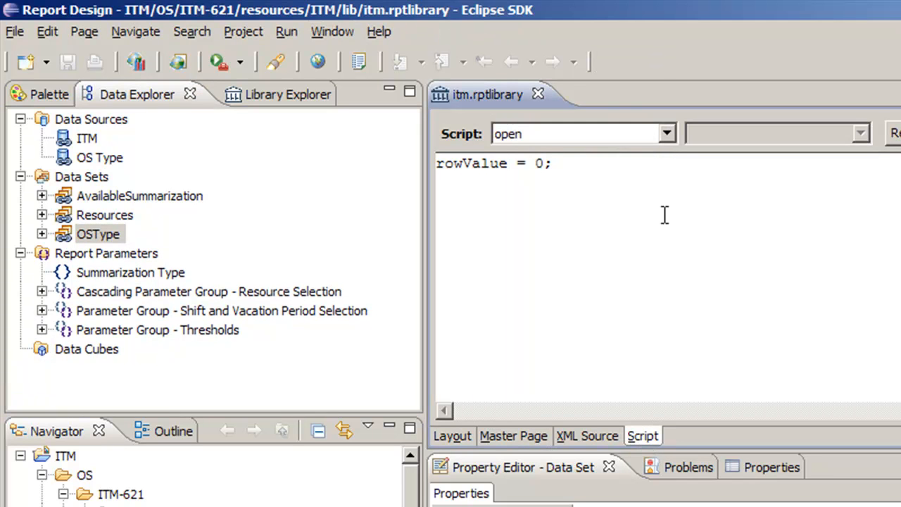
{"action": "left_click", "coordinate": [666, 132]}
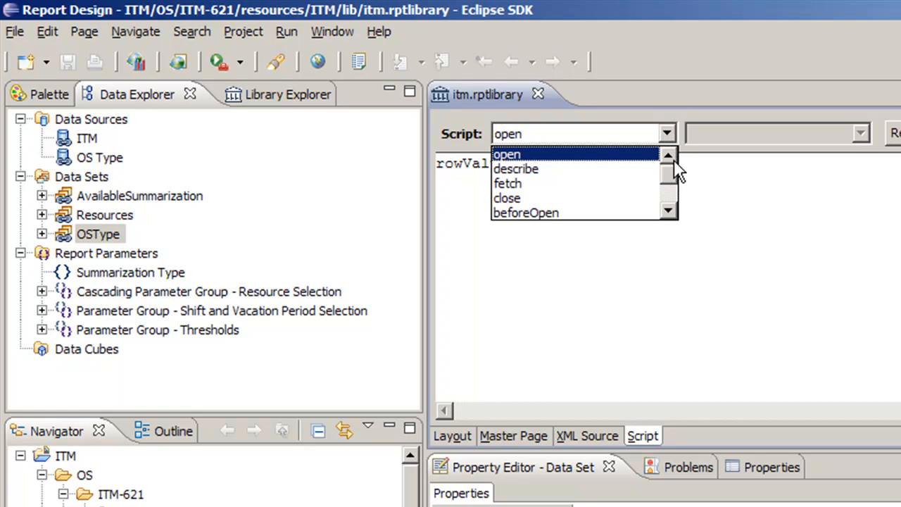
{"action": "left_click_drag", "start_coordinate": [670, 176], "coordinate": [668, 166]}
{"action": "left_click", "coordinate": [708, 112]}
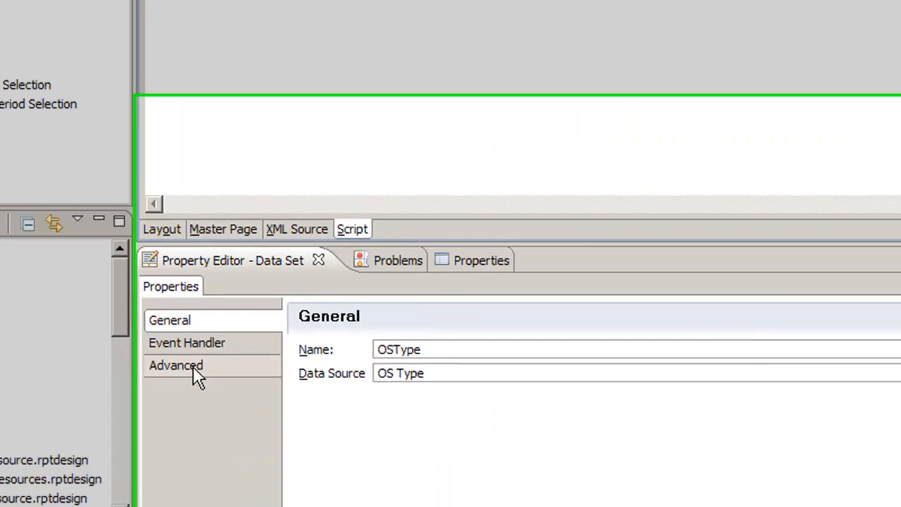
{"action": "left_click", "coordinate": [193, 366]}
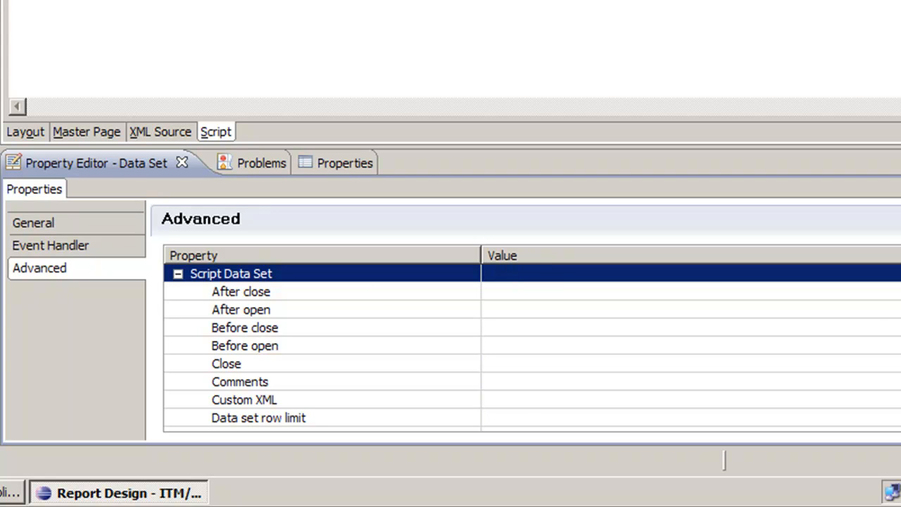
{"action": "scroll", "coordinate": [532, 345], "scroll_direction": "down", "scroll_amount": 3}
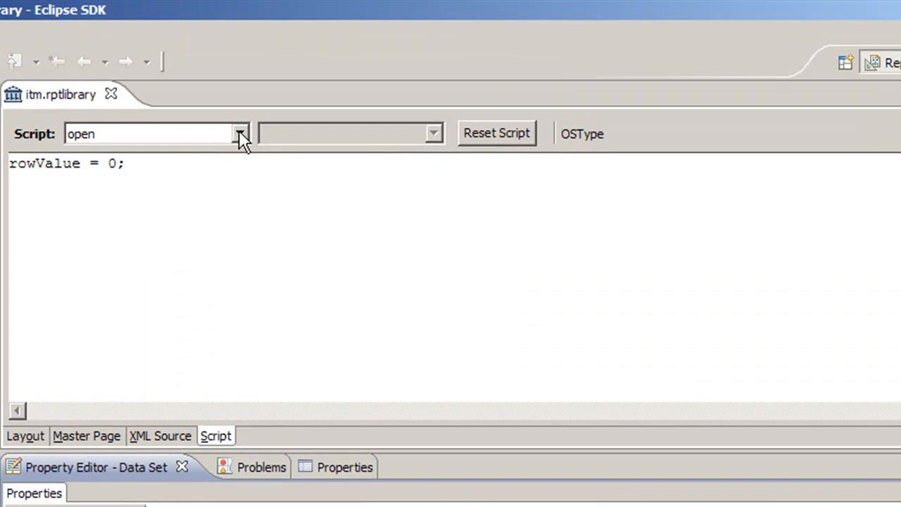
Step: Examine the OSType data set's fetch script to see how it fills the os column row by row
{"action": "left_click", "coordinate": [240, 134]}
{"action": "left_click", "coordinate": [152, 185]}
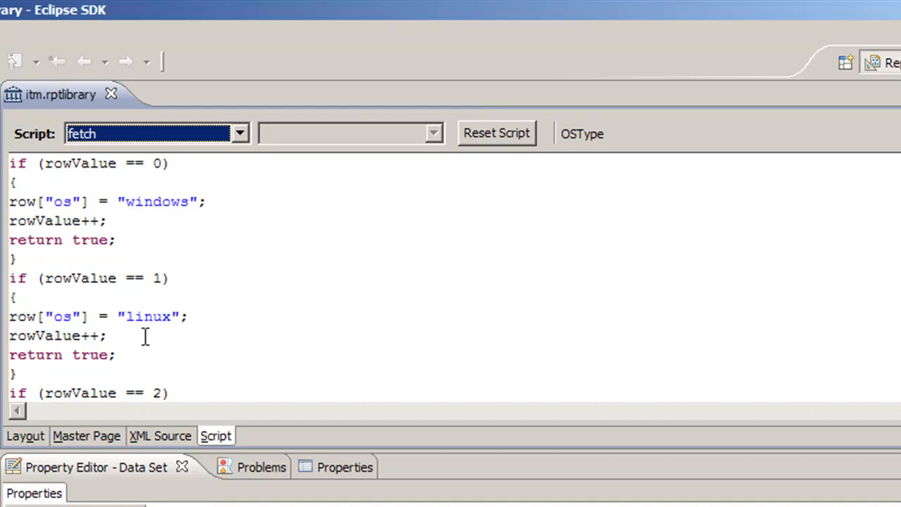
{"action": "key", "text": "Down"}
{"action": "key", "text": "Down"}
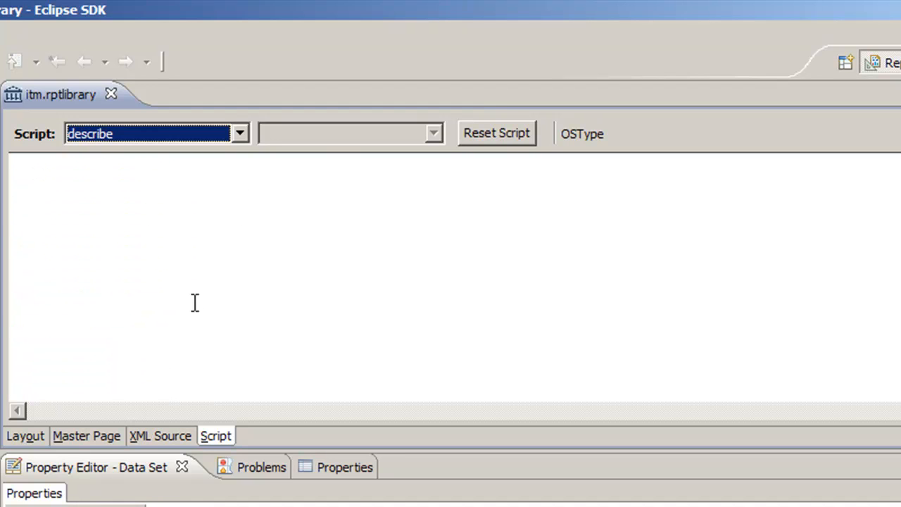
{"action": "key", "text": "Up"}
{"action": "key", "text": "Up"}
{"action": "left_click", "coordinate": [204, 262]}
{"action": "left_click", "coordinate": [192, 316]}
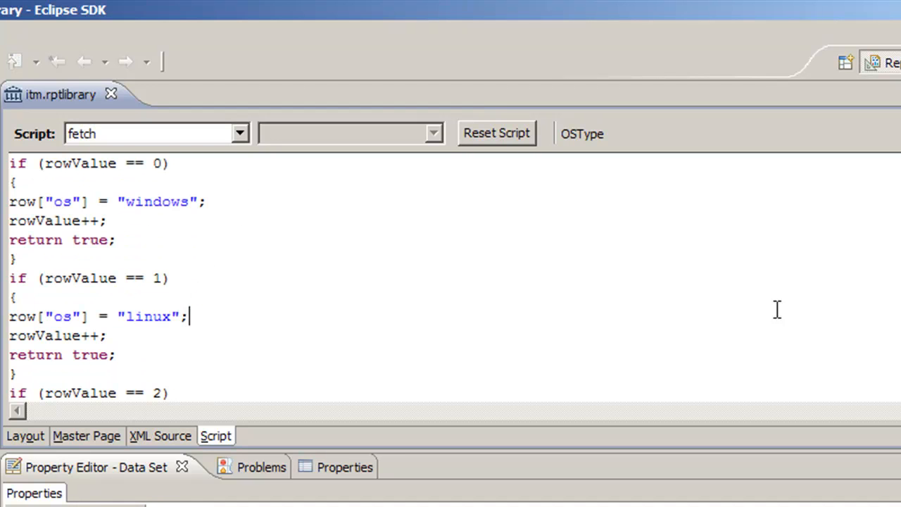
{"action": "scroll", "coordinate": [107, 277], "scroll_direction": "down", "scroll_amount": 1}
{"action": "scroll", "coordinate": [184, 313], "scroll_direction": "down", "scroll_amount": 2}
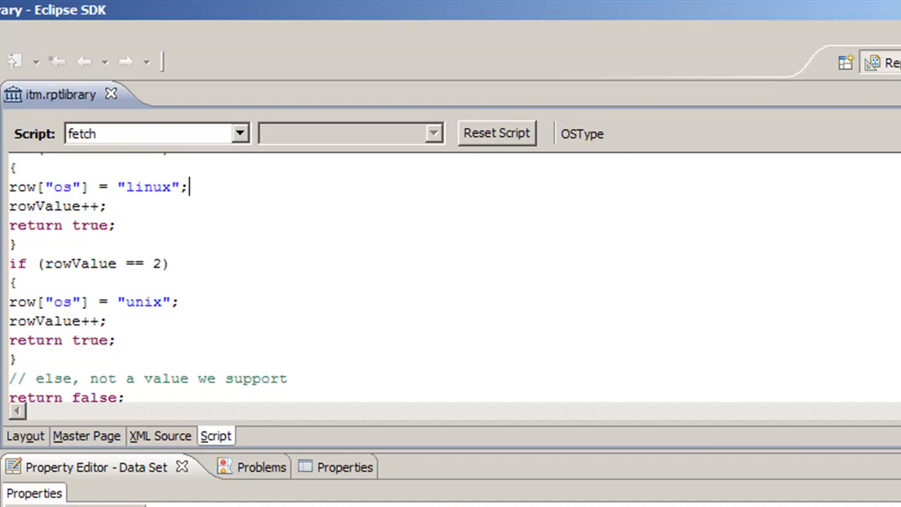
{"action": "scroll", "coordinate": [860, 276], "scroll_direction": "up", "scroll_amount": 3}
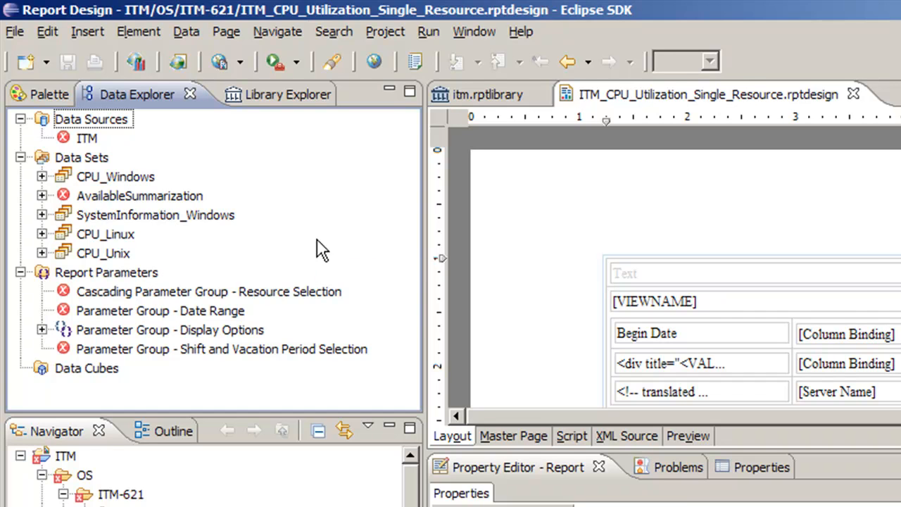
Step: Open the Resource preferences for Report Design
{"action": "left_click", "coordinate": [43, 449]}
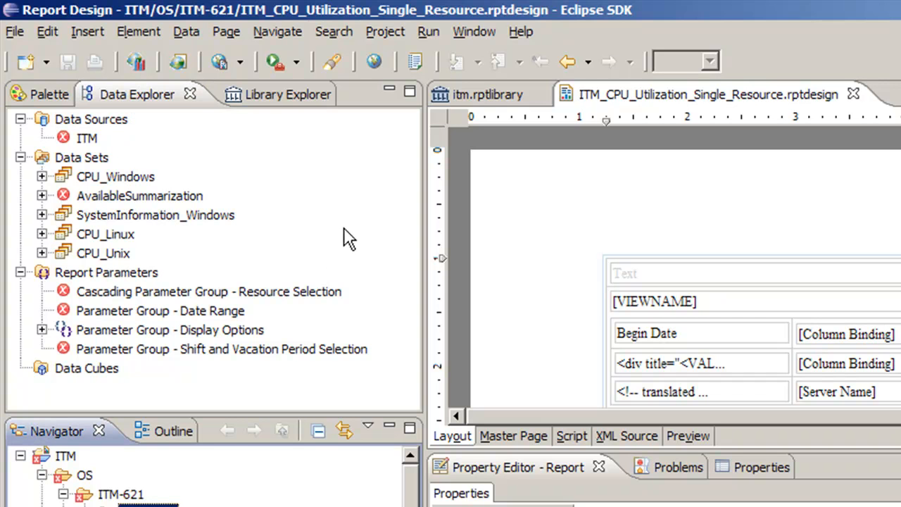
{"action": "left_click", "coordinate": [469, 29]}
{"action": "left_click", "coordinate": [485, 350]}
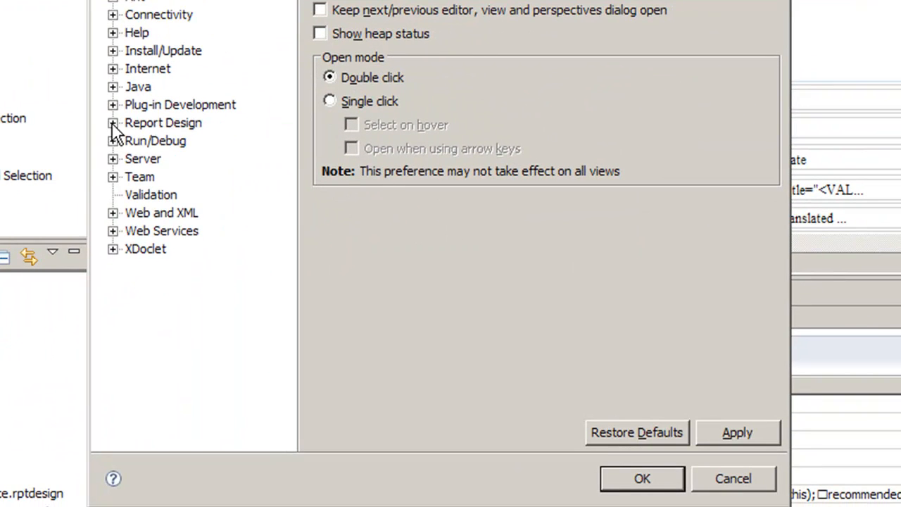
{"action": "left_click", "coordinate": [111, 124]}
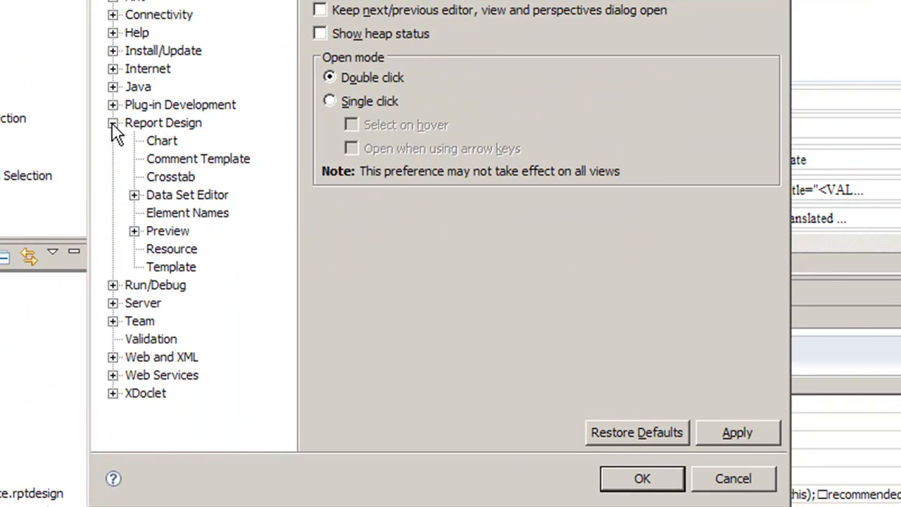
{"action": "left_click", "coordinate": [174, 252]}
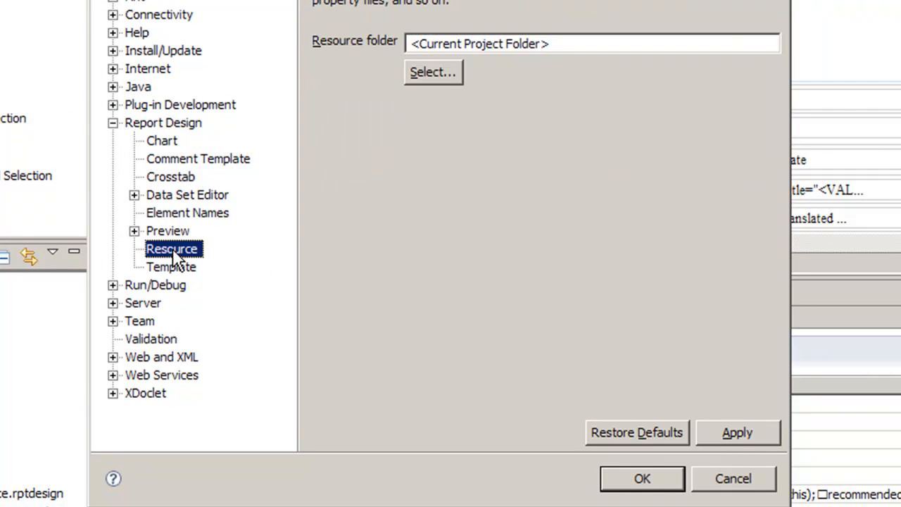
Step: Set the default resource folder to My Documents/Workspaces/BIRT/ITM/OS/ITM-621/resources and apply the preference
{"action": "left_click", "coordinate": [441, 68]}
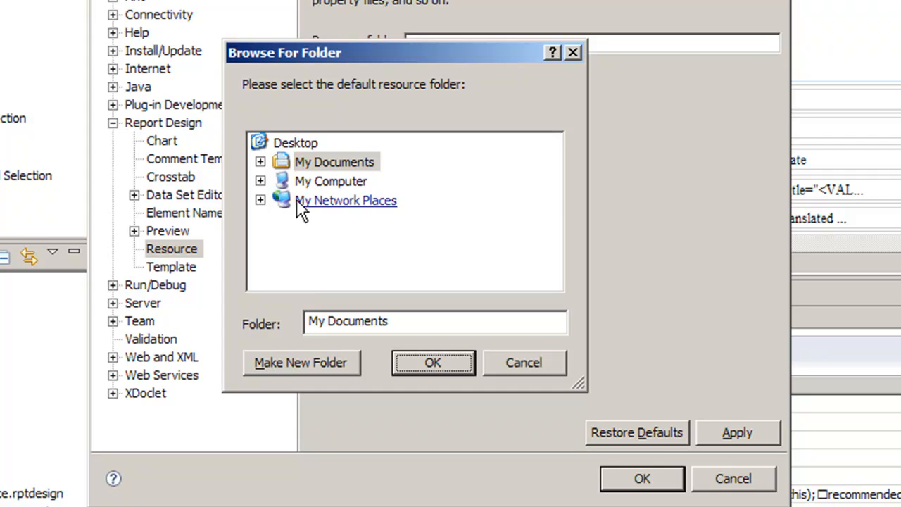
{"action": "left_click", "coordinate": [260, 162]}
{"action": "scroll", "coordinate": [555, 221], "scroll_direction": "down", "scroll_amount": 2}
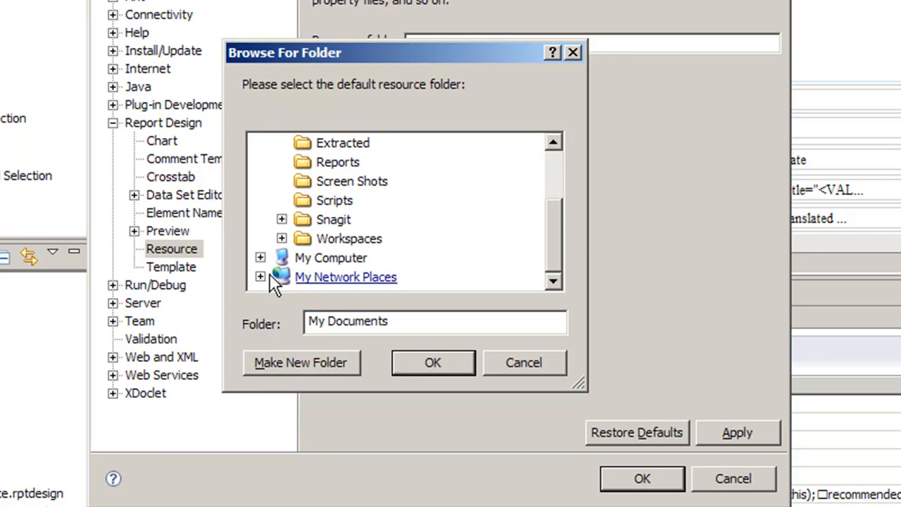
{"action": "left_click", "coordinate": [281, 239]}
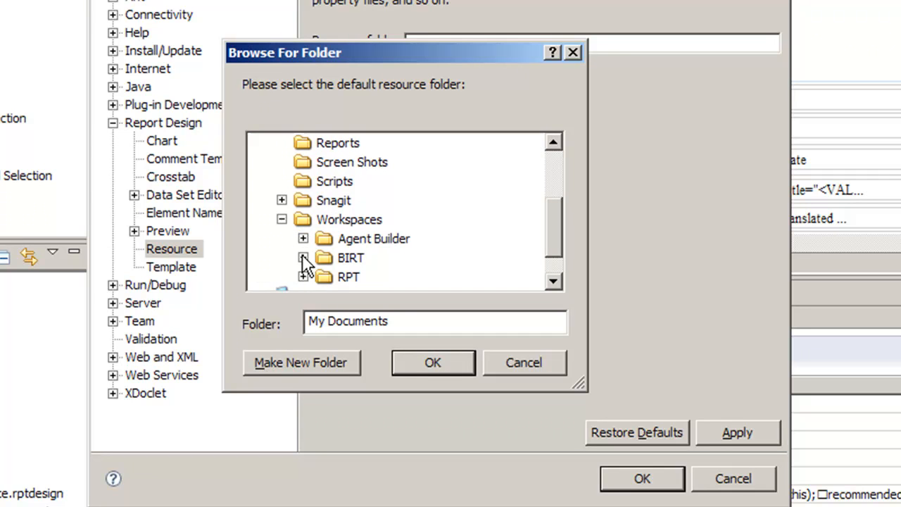
{"action": "left_click", "coordinate": [303, 258]}
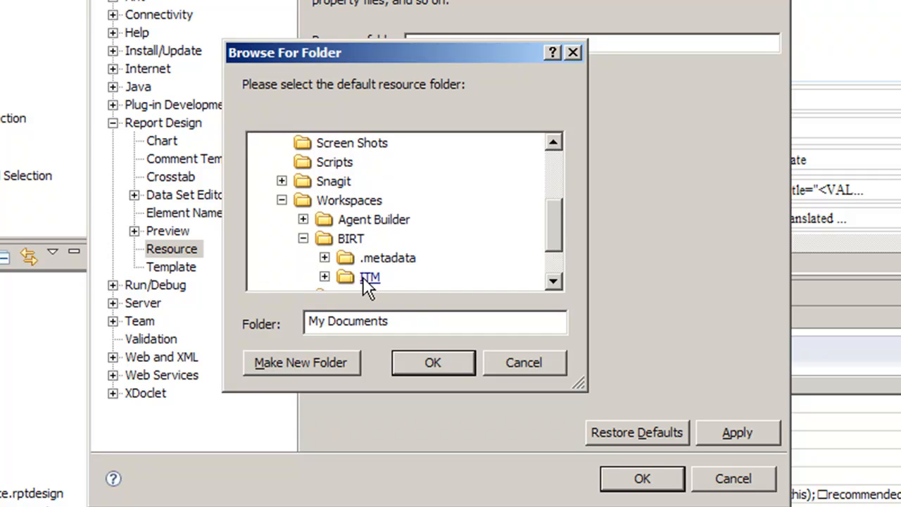
{"action": "left_click", "coordinate": [323, 276]}
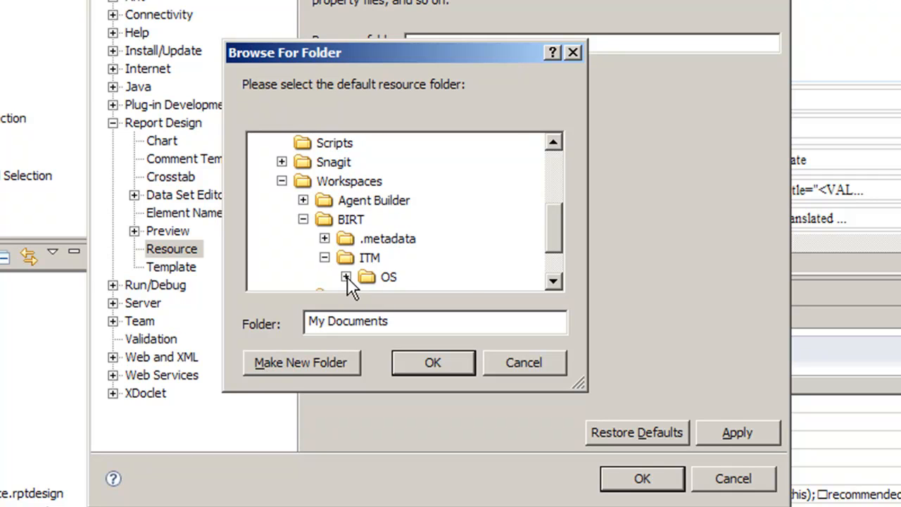
{"action": "left_click", "coordinate": [346, 277]}
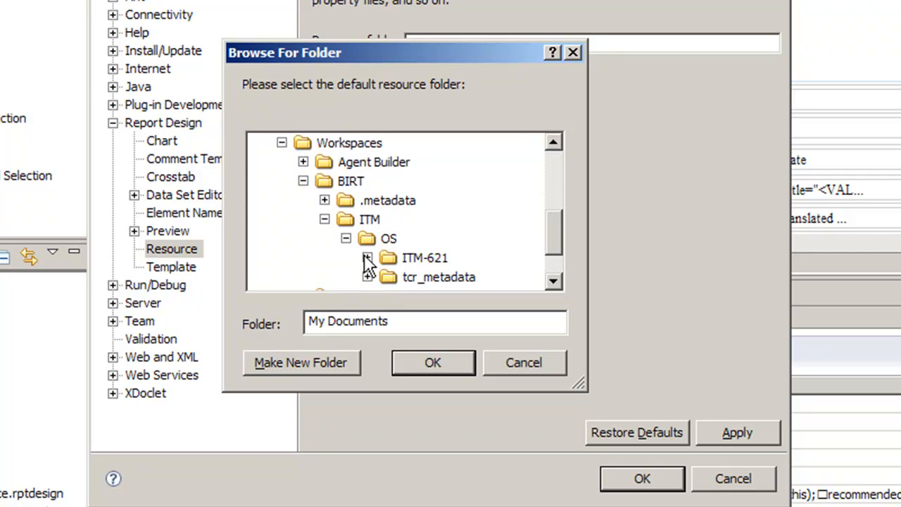
{"action": "left_click", "coordinate": [367, 257]}
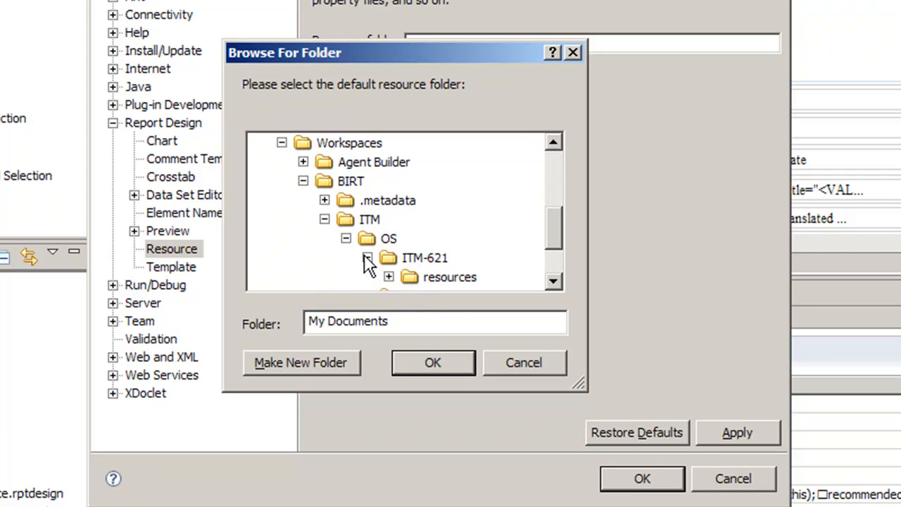
{"action": "left_click", "coordinate": [430, 280]}
{"action": "left_click", "coordinate": [446, 361]}
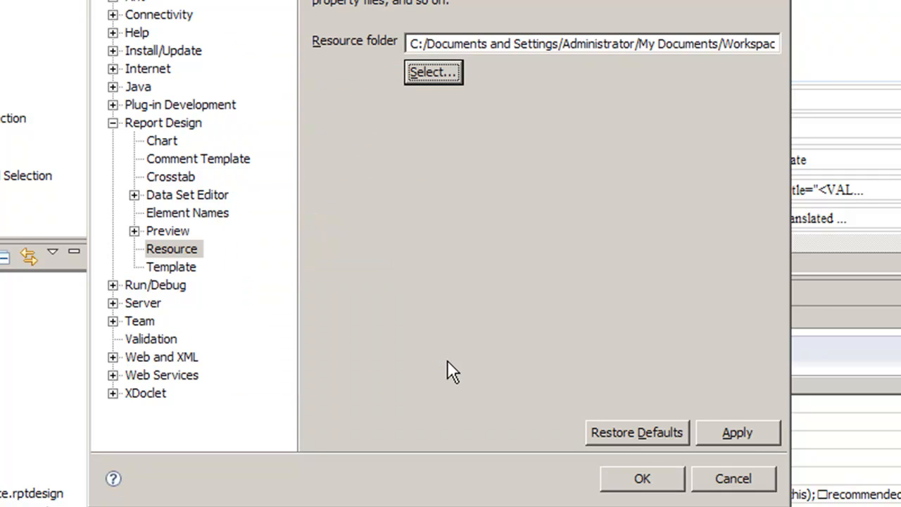
{"action": "left_click", "coordinate": [747, 432]}
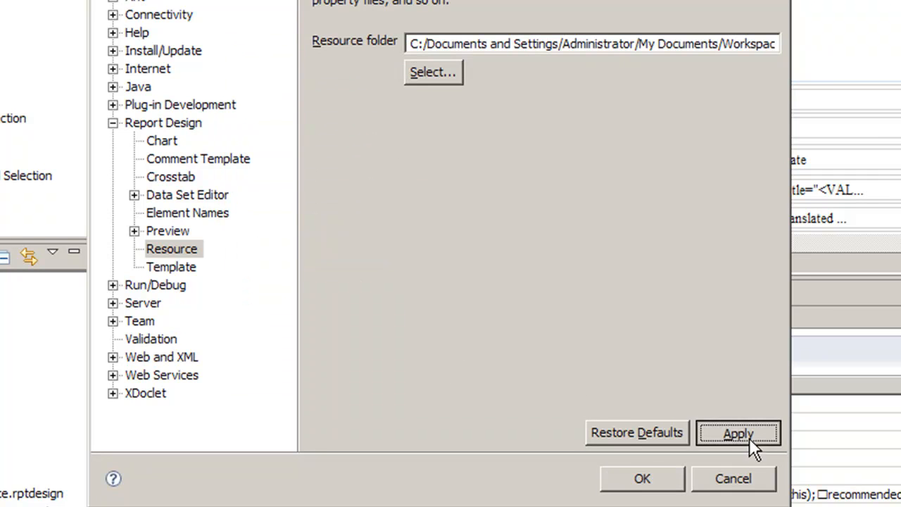
{"action": "left_click", "coordinate": [669, 481]}
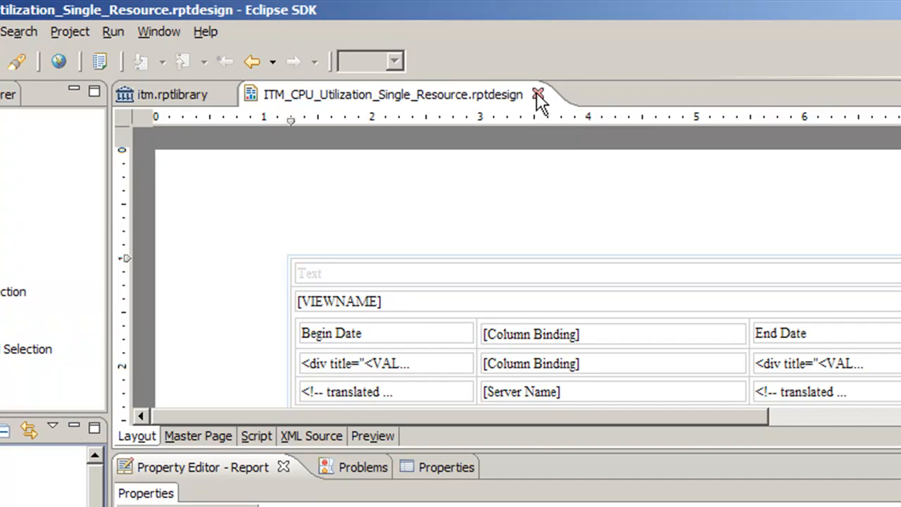
Step: Close and reopen the ITM_CPU_Utilization_Single_Resource.rptdesign report to reload its library resources
{"action": "left_click", "coordinate": [538, 96]}
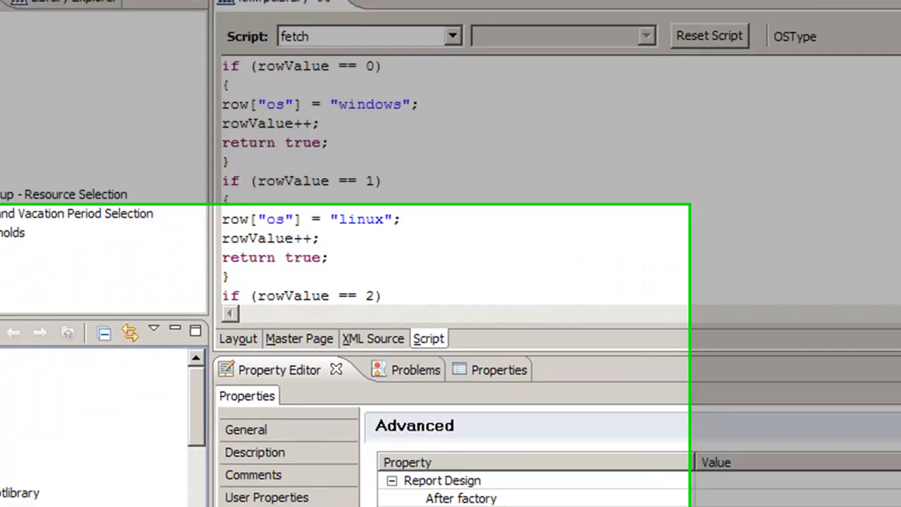
{"action": "double_click", "coordinate": [264, 366]}
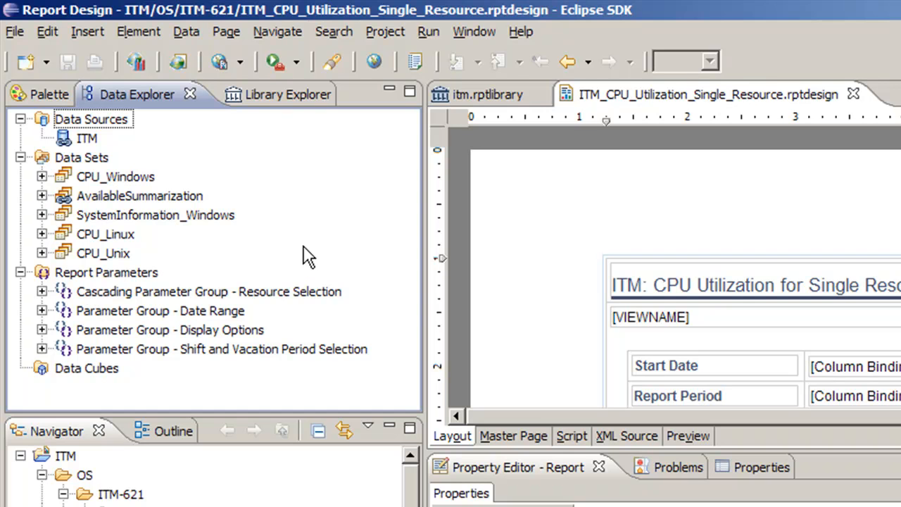
Step: Preview the CPU utilization report, choose windows as the OS Type parameter and look at the Server Name choices
{"action": "left_click", "coordinate": [680, 436]}
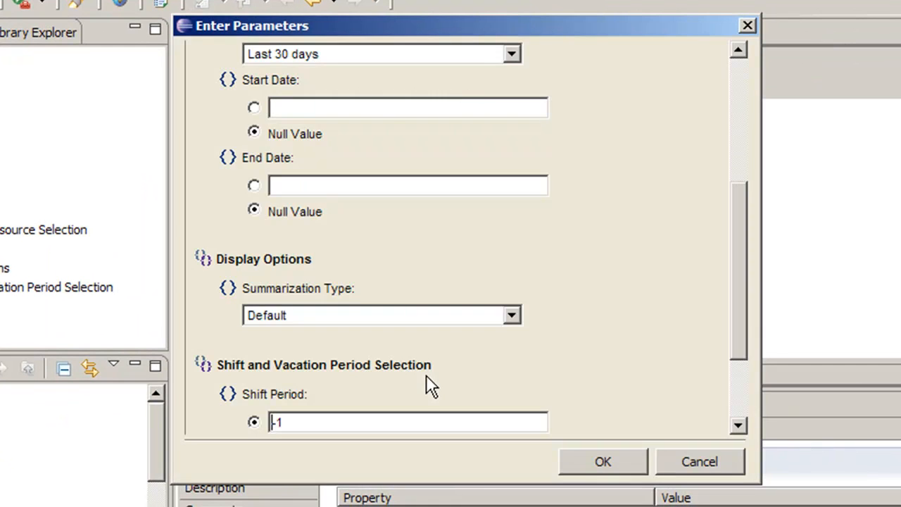
{"action": "left_click_drag", "start_coordinate": [739, 313], "coordinate": [737, 185]}
{"action": "left_click", "coordinate": [511, 163]}
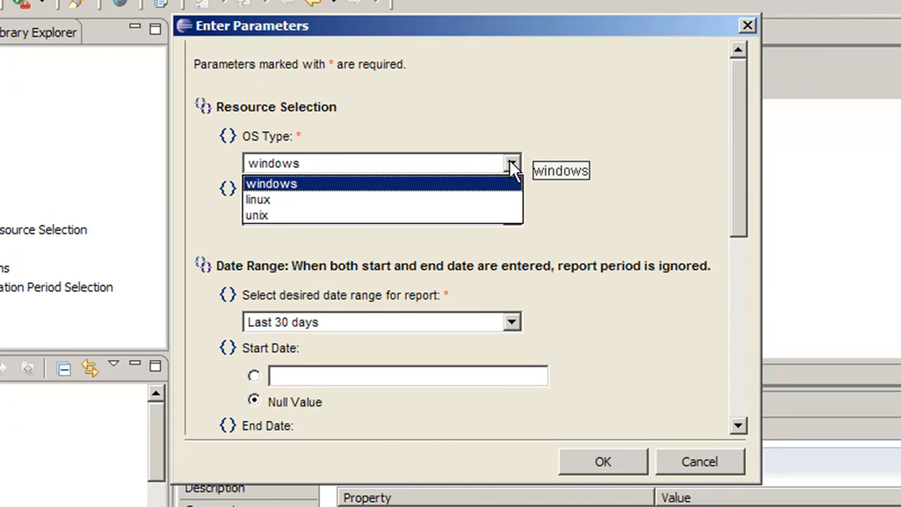
{"action": "left_click", "coordinate": [294, 187]}
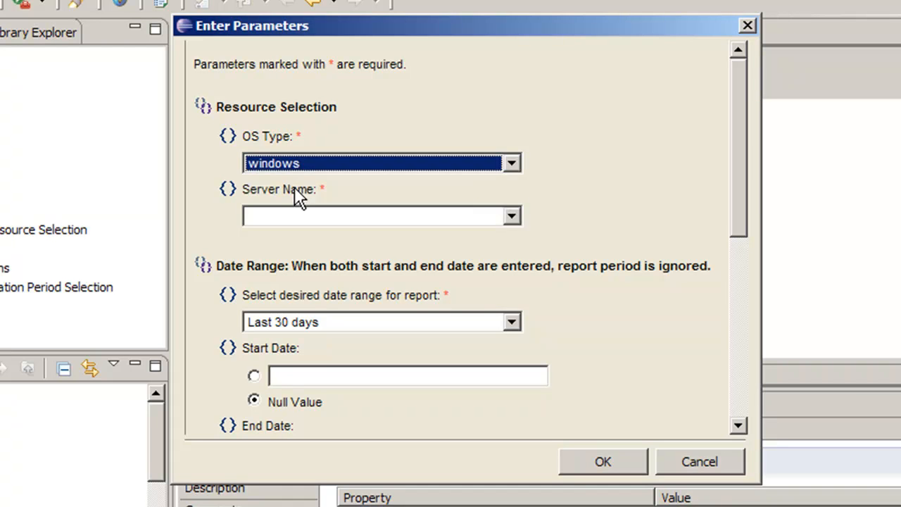
{"action": "left_click", "coordinate": [511, 217]}
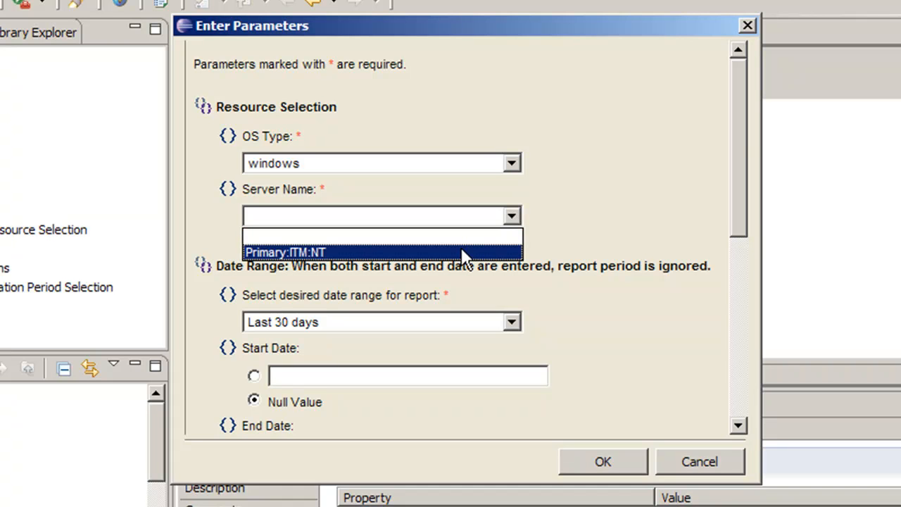
{"action": "left_click", "coordinate": [598, 200]}
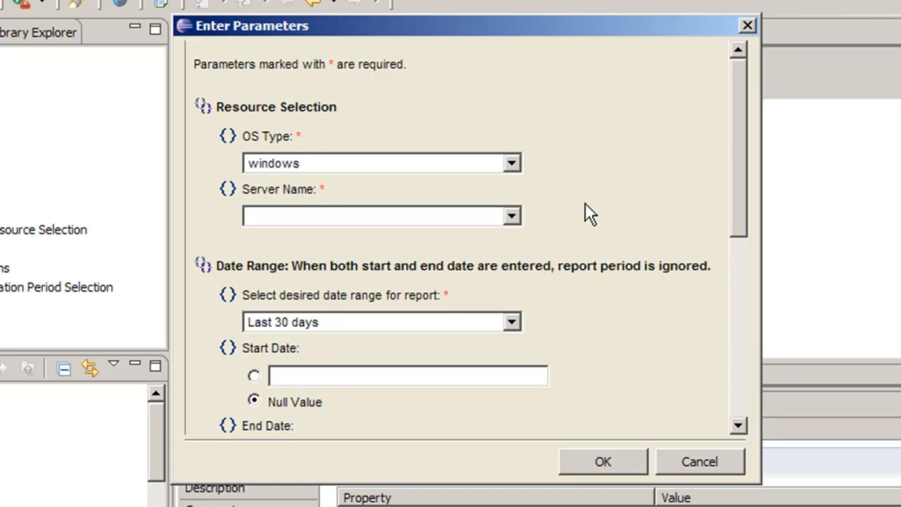
Step: Review the OS Type and Server Name choices again, then cancel the parameter entry and return to the report layout
{"action": "left_click", "coordinate": [511, 163]}
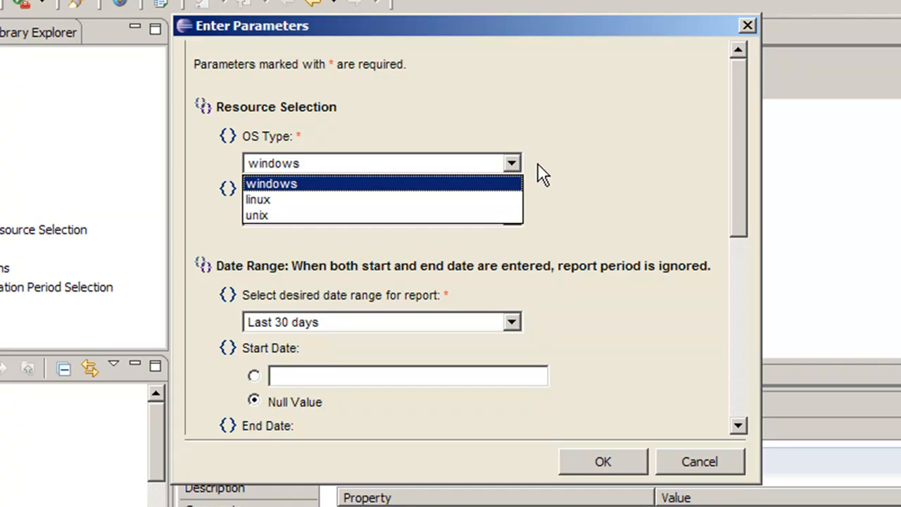
{"action": "left_click", "coordinate": [541, 175]}
{"action": "left_click", "coordinate": [512, 216]}
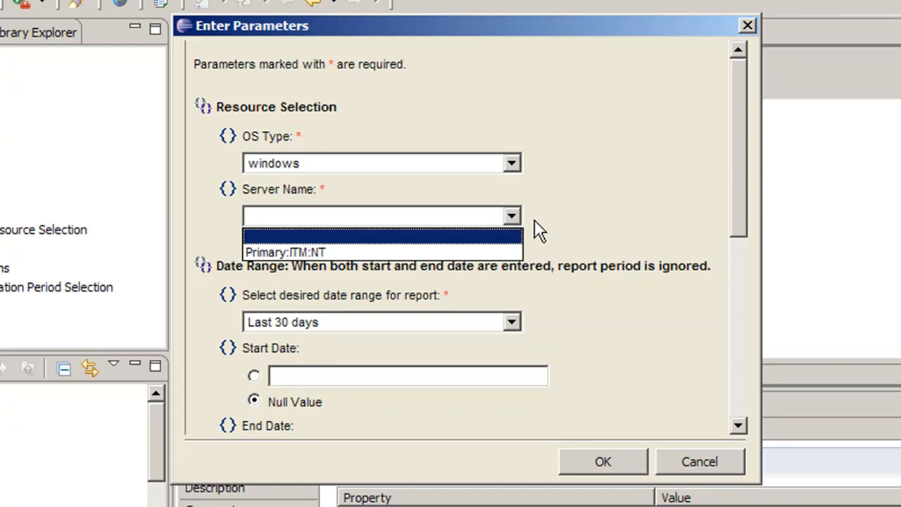
{"action": "left_click", "coordinate": [538, 229]}
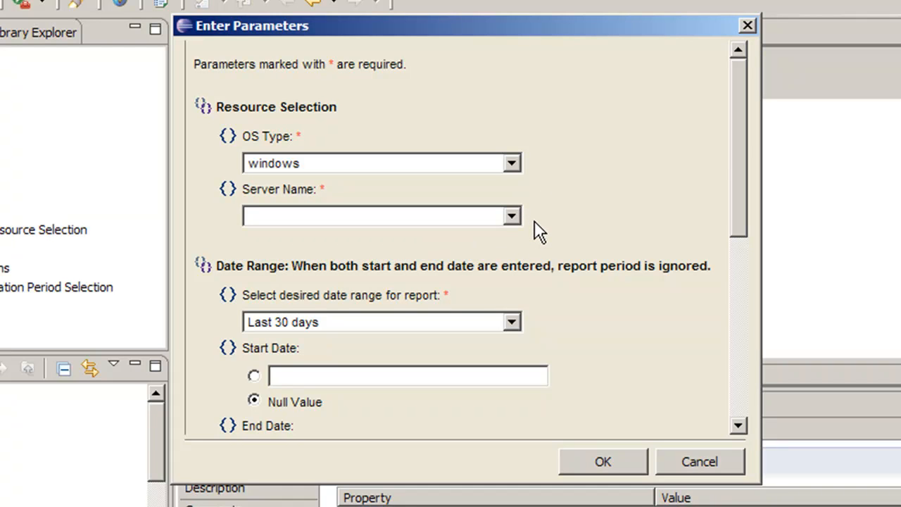
{"action": "left_click", "coordinate": [697, 461]}
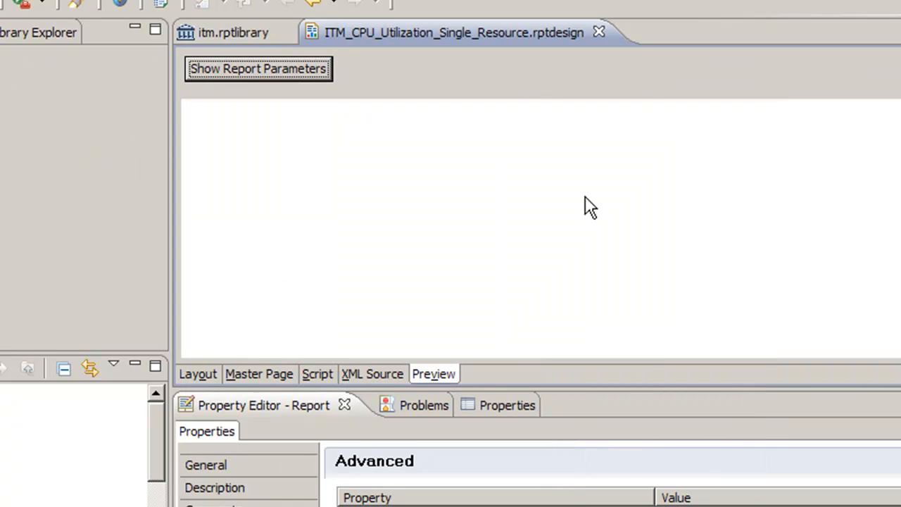
{"action": "left_click", "coordinate": [210, 373]}
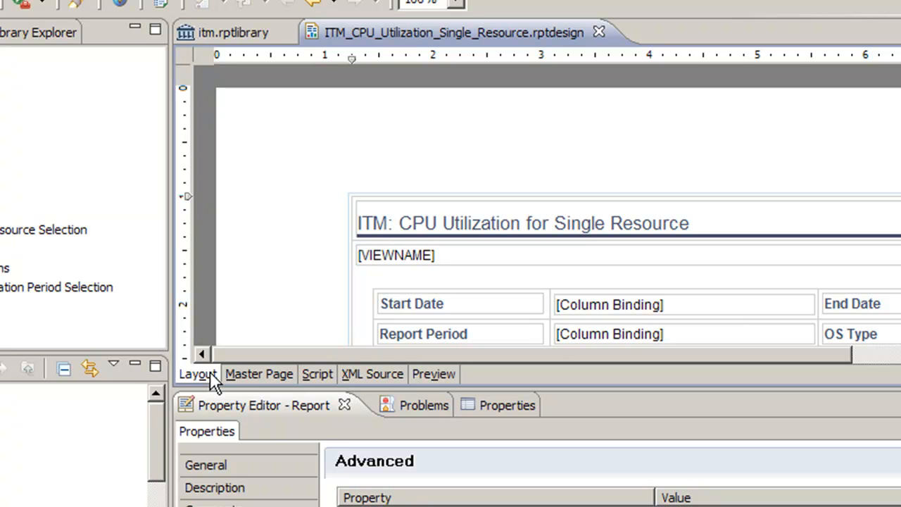
Step: In itm.rptlibrary, inspect the Display Text options of the OSType cascading parameter and leave its definition without changes
{"action": "left_click", "coordinate": [226, 35]}
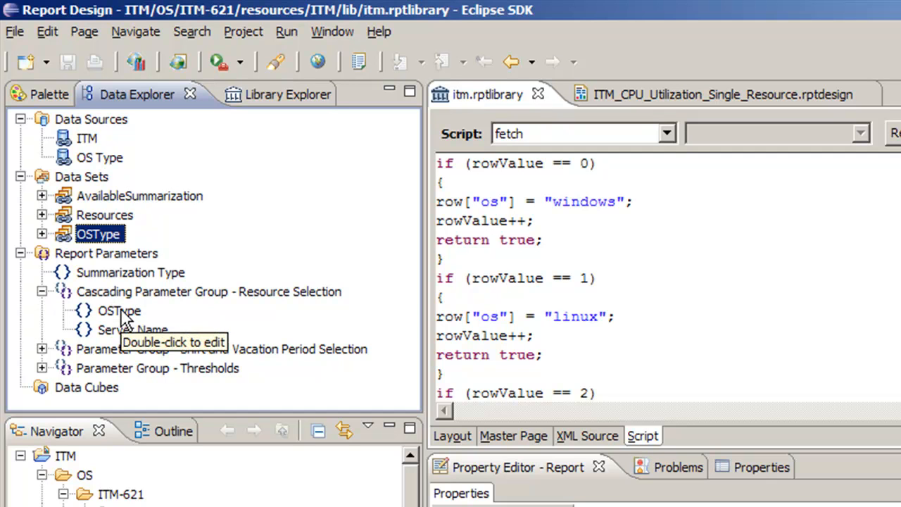
{"action": "double_click", "coordinate": [118, 311]}
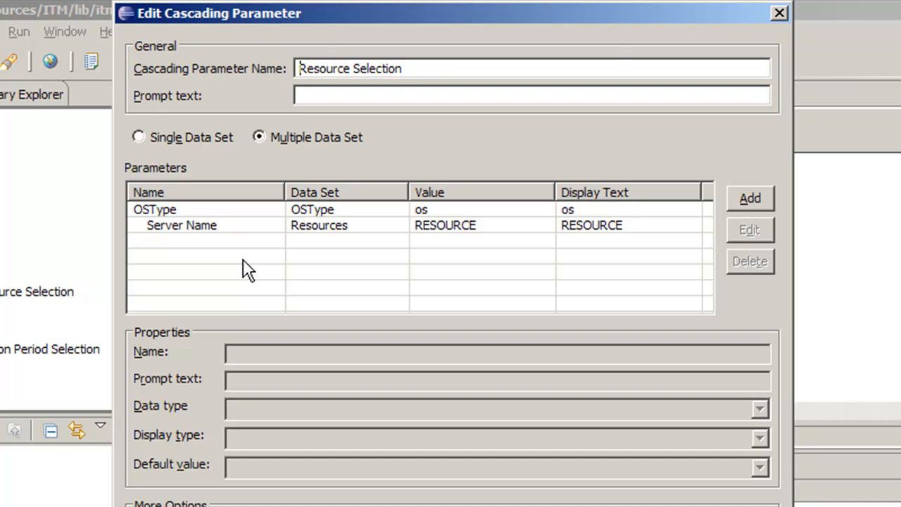
{"action": "left_click", "coordinate": [226, 213]}
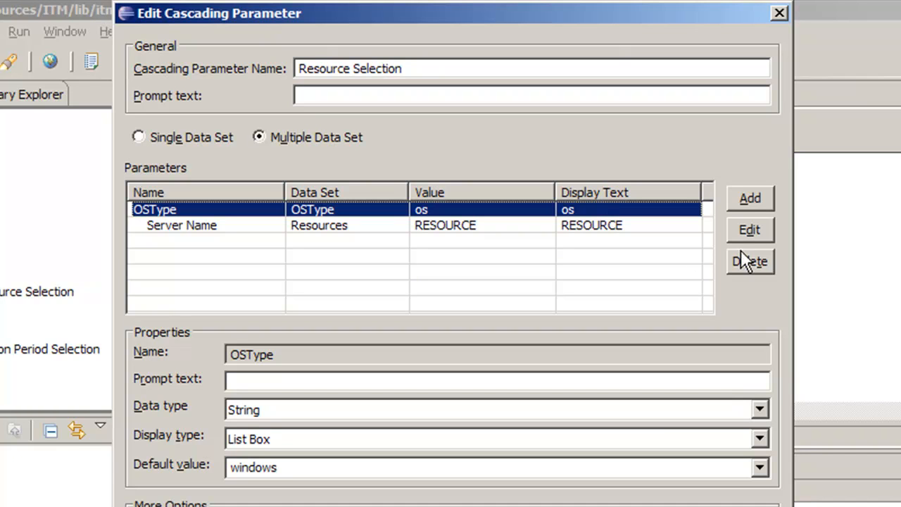
{"action": "left_click", "coordinate": [749, 229]}
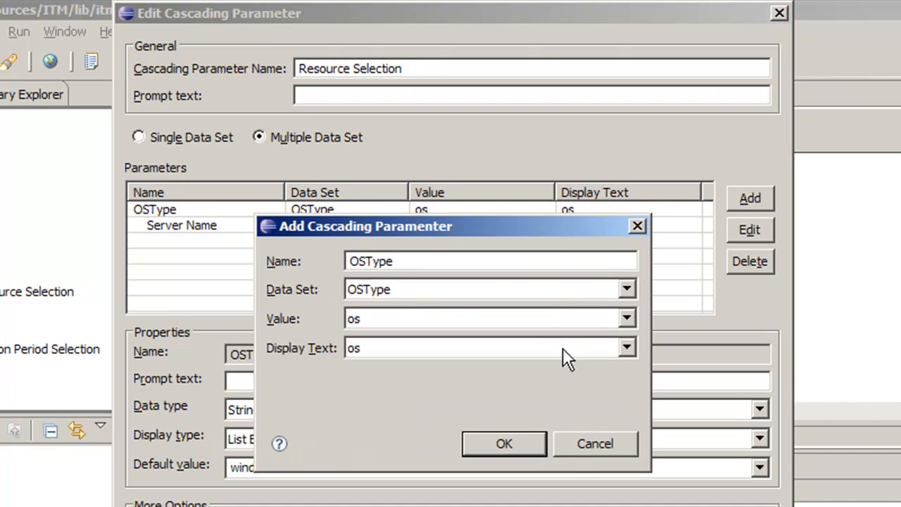
{"action": "left_click", "coordinate": [626, 348]}
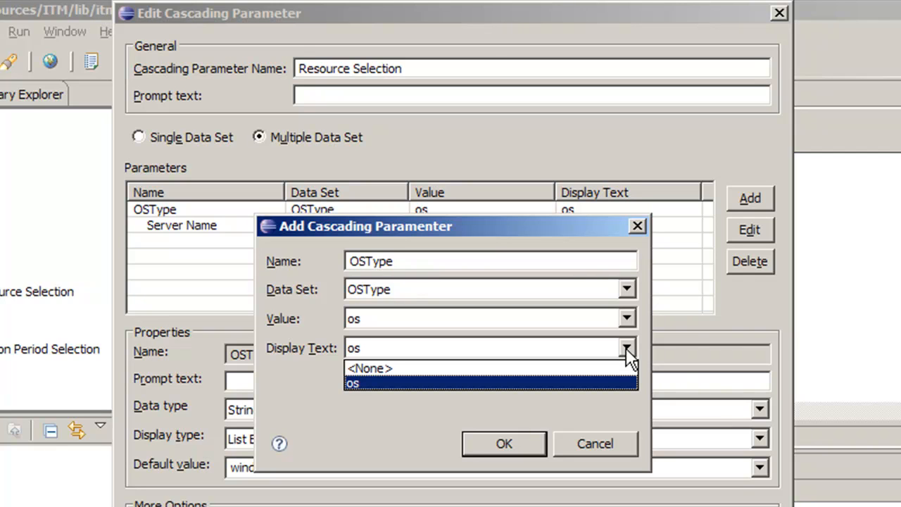
{"action": "left_click", "coordinate": [626, 348]}
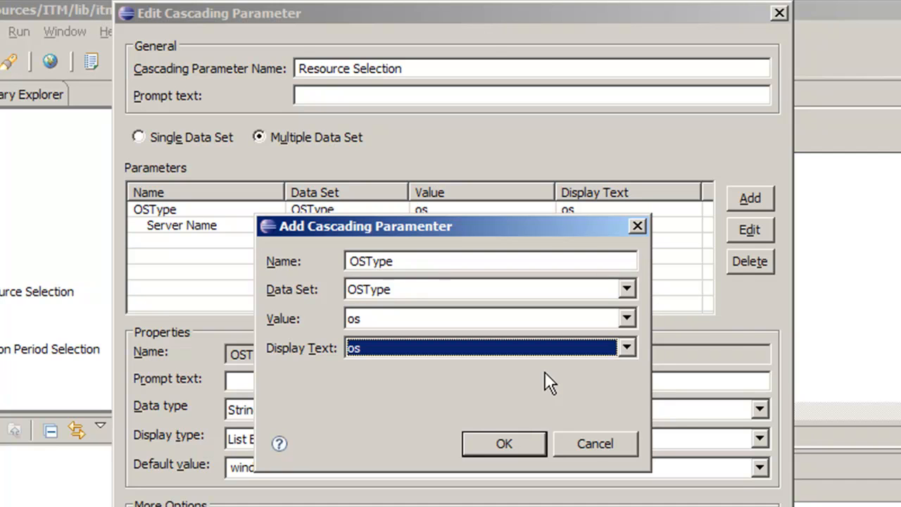
{"action": "left_click", "coordinate": [592, 444]}
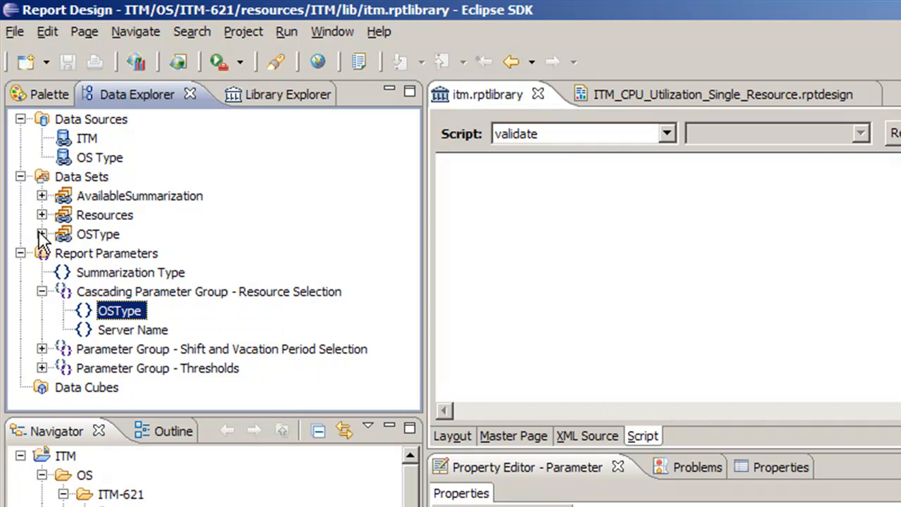
Step: In the OSType data set's fetch script, add row["os label"] = "Windows"; below the windows assignment
{"action": "left_click", "coordinate": [40, 233]}
{"action": "left_click", "coordinate": [96, 236]}
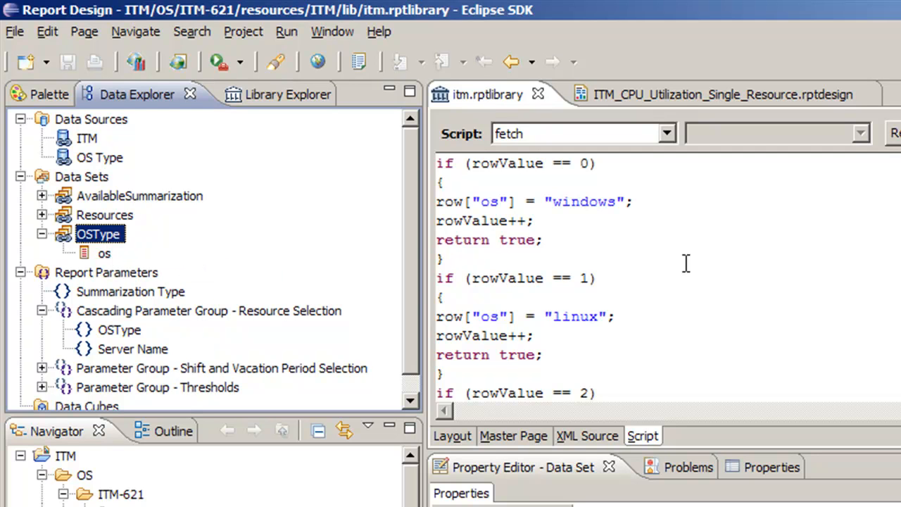
{"action": "left_click", "coordinate": [637, 201]}
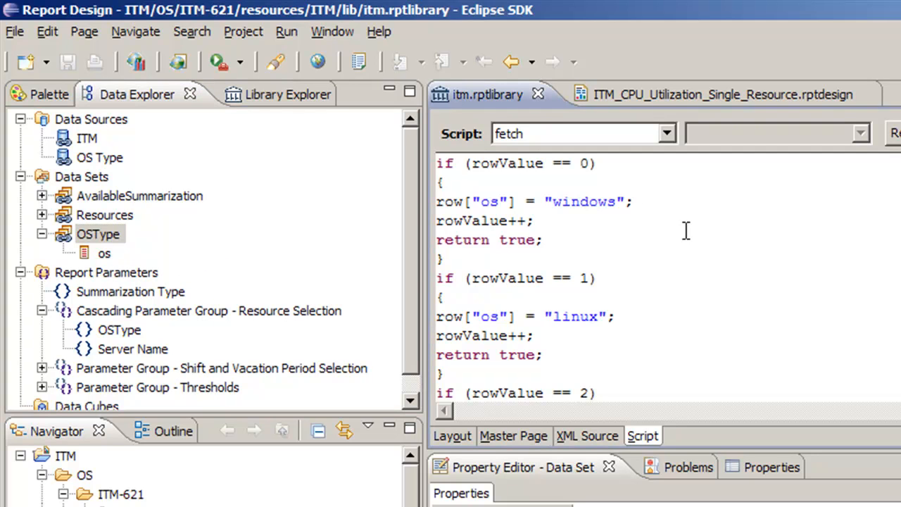
{"action": "key", "text": "Return"}
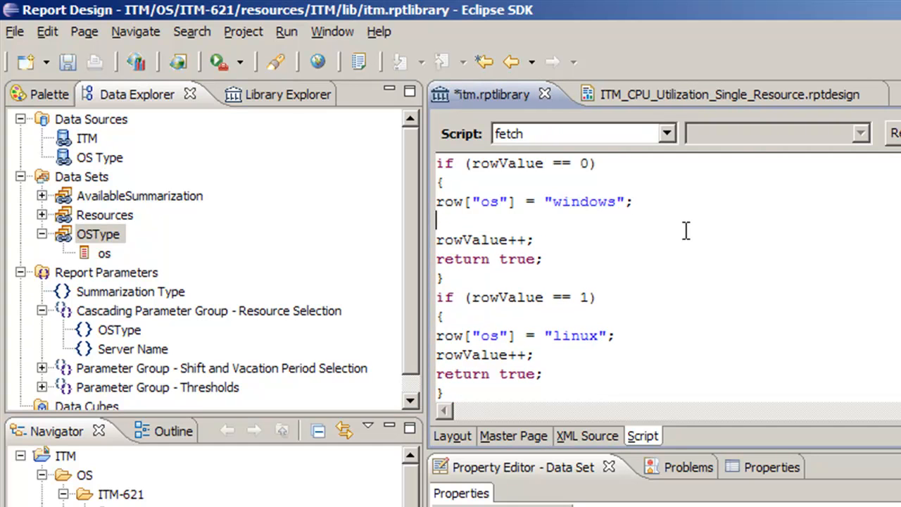
{"action": "type", "text": "row[\"os lebel\""}
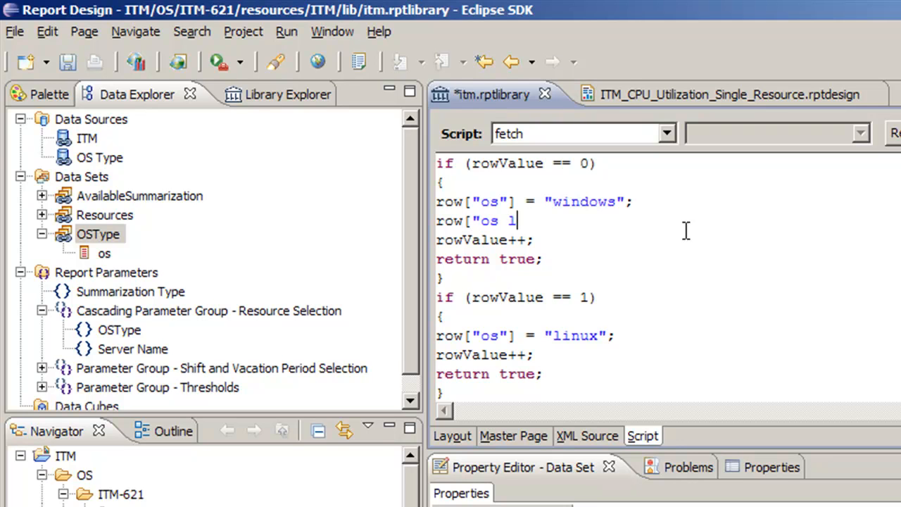
{"action": "key", "text": "BackSpace"}
{"action": "key", "text": "BackSpace"}
{"action": "key", "text": "BackSpace"}
{"action": "key", "text": "BackSpace"}
{"action": "key", "text": "BackSpace"}
{"action": "type", "text": "abel\"] ="}
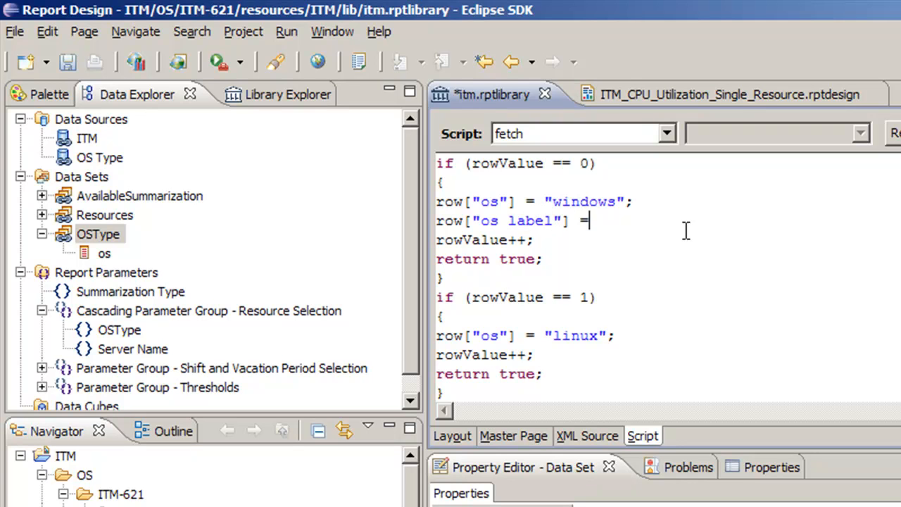
{"action": "type", "text": " \"Windows\";"}
Step: Copy the os label assignment into the rowValue == 1 block and give it the value "Linux"
{"action": "left_click_drag", "start_coordinate": [607, 221], "coordinate": [432, 237]}
{"action": "key", "text": "ctrl+c"}
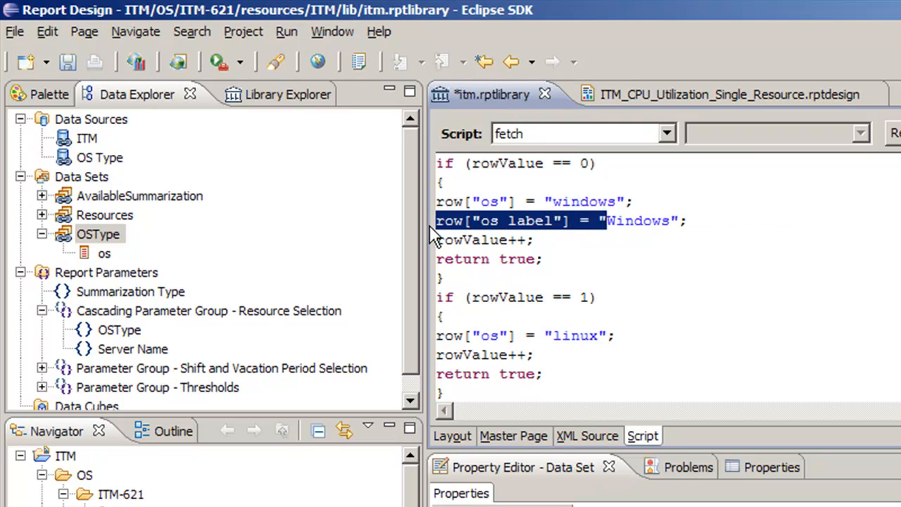
{"action": "left_click", "coordinate": [643, 332]}
{"action": "key", "text": "Return"}
{"action": "key", "text": "ctrl+v"}
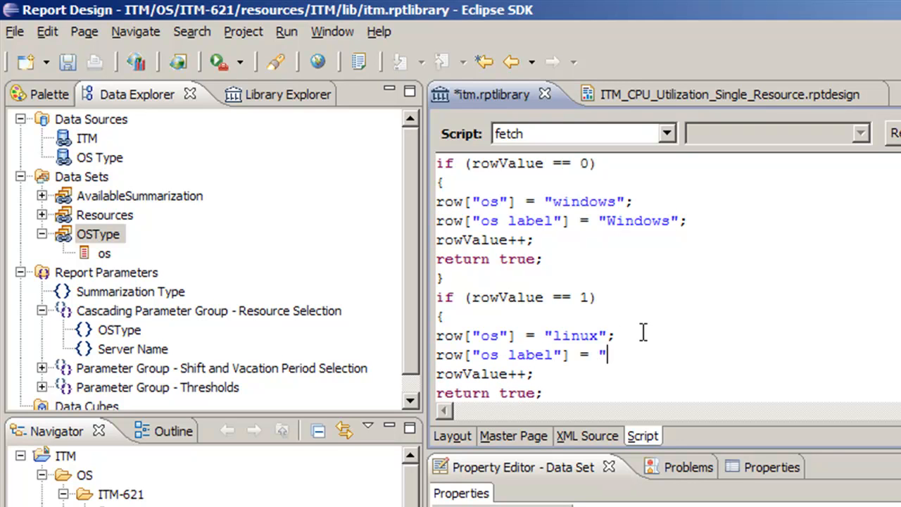
{"action": "type", "text": "ux\";"}
Step: Add the os label assignment with the value "Unix" to the rowValue == 2 block
{"action": "scroll", "coordinate": [641, 332], "scroll_direction": "down", "scroll_amount": 2}
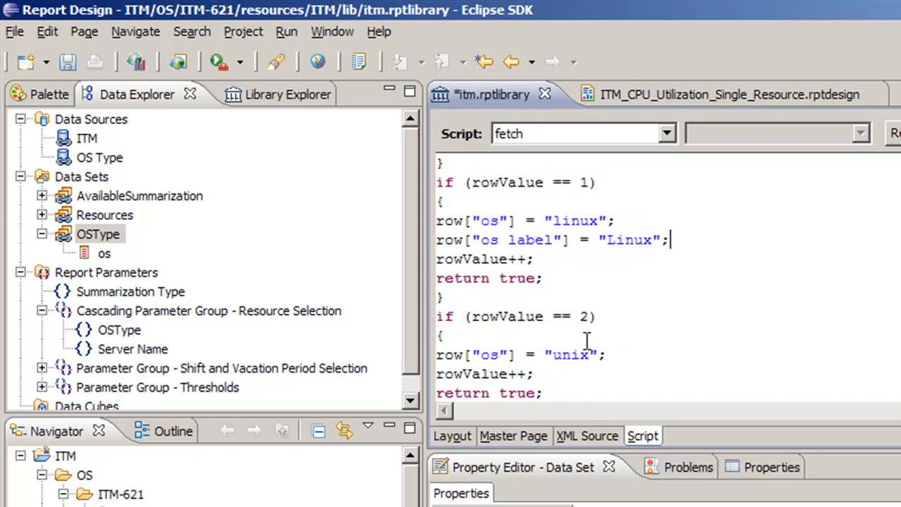
{"action": "left_click", "coordinate": [614, 355]}
{"action": "key", "text": "Return"}
{"action": "key", "text": "ctrl+v"}
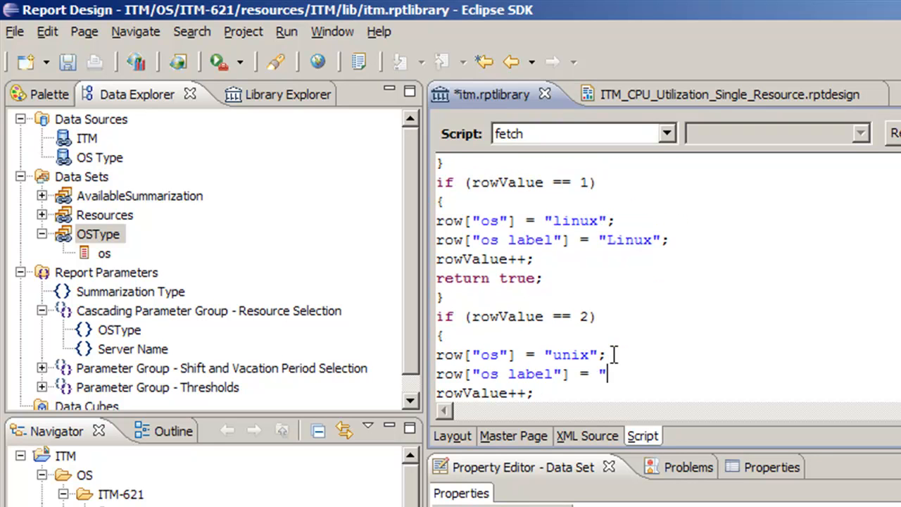
{"action": "type", "text": "Unix\";"}
Step: Add an output column named os label of type String to the OSType data set
{"action": "double_click", "coordinate": [107, 234]}
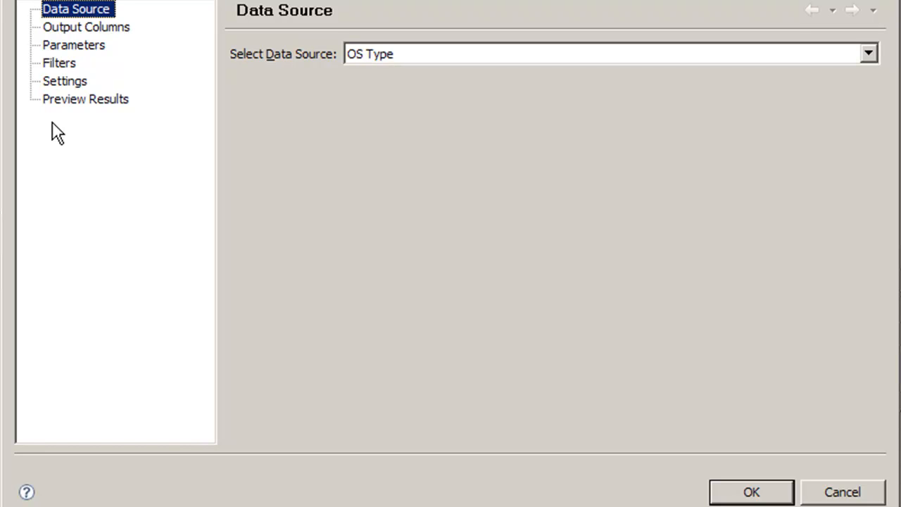
{"action": "left_click", "coordinate": [94, 29]}
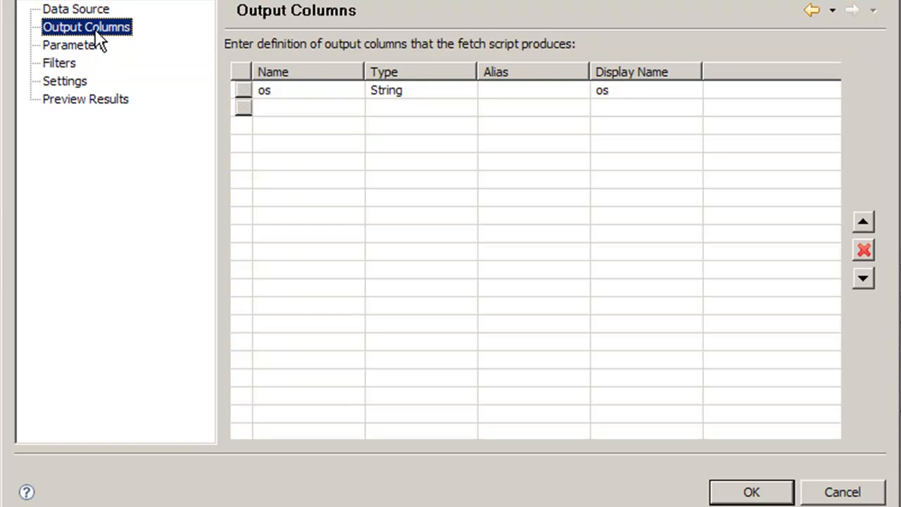
{"action": "left_click", "coordinate": [289, 109]}
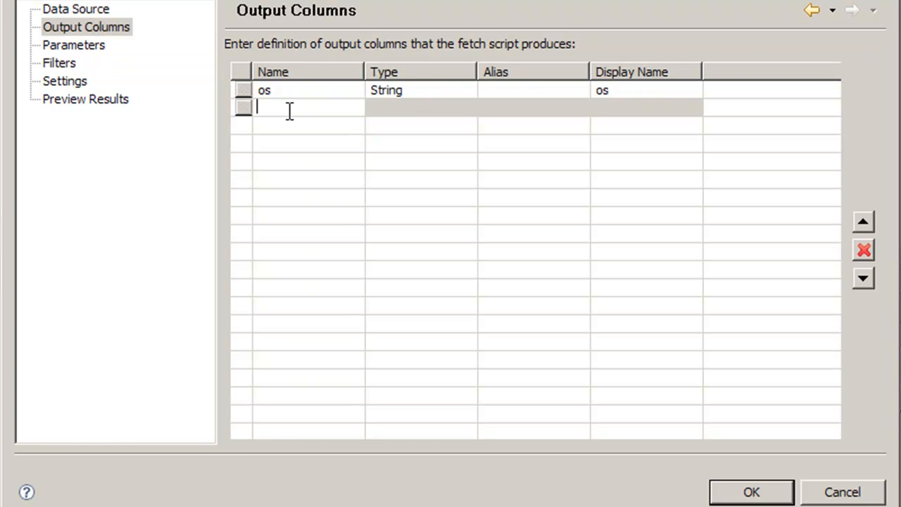
{"action": "type", "text": "os label"}
{"action": "left_click", "coordinate": [381, 111]}
{"action": "left_click", "coordinate": [468, 107]}
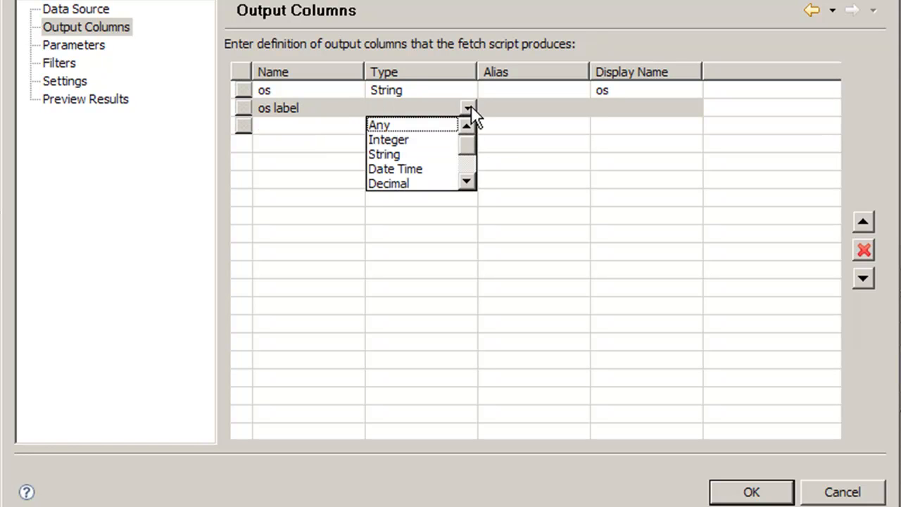
{"action": "left_click", "coordinate": [411, 154]}
Step: Set the display names to OS Label for the os label column and OS Value for the os column
{"action": "left_click", "coordinate": [647, 108]}
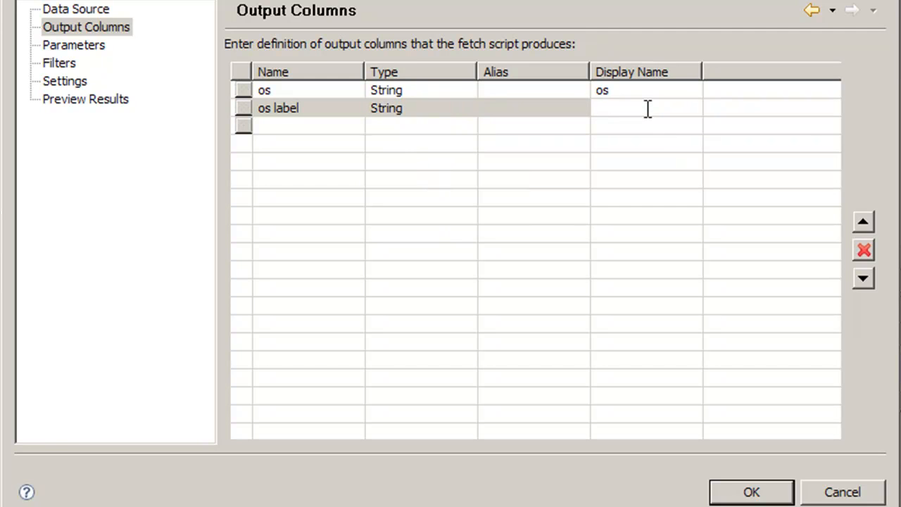
{"action": "type", "text": "OS Label"}
{"action": "left_click", "coordinate": [648, 90]}
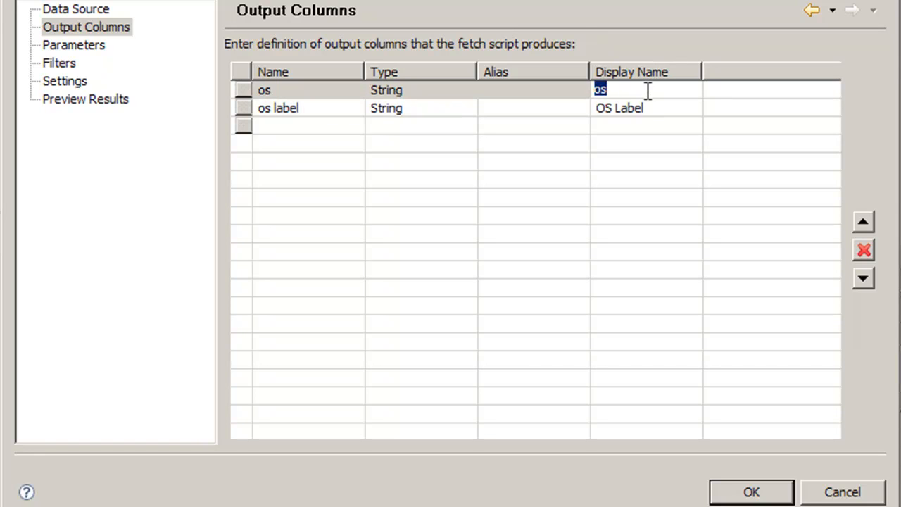
{"action": "type", "text": "OS Value"}
Step: Preview the OSType data set's results, then accept the data set changes and save the library
{"action": "left_click", "coordinate": [112, 102]}
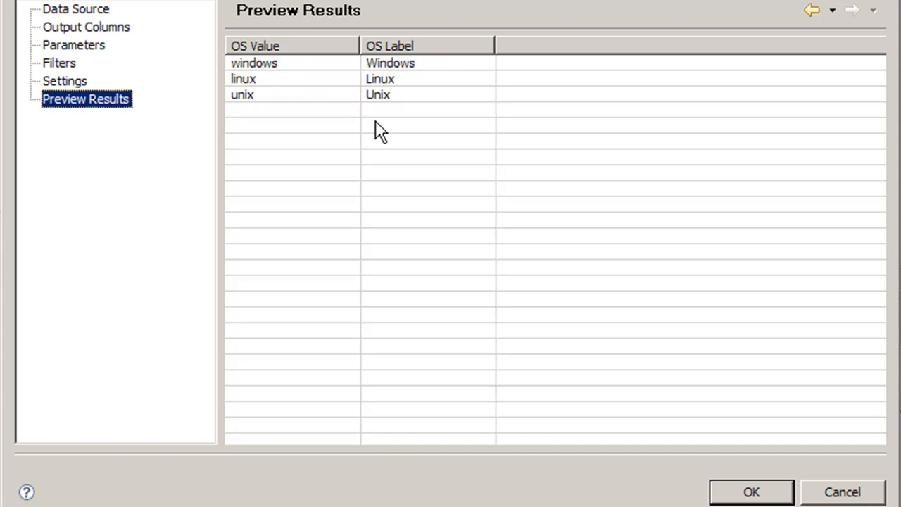
{"action": "left_click", "coordinate": [760, 492]}
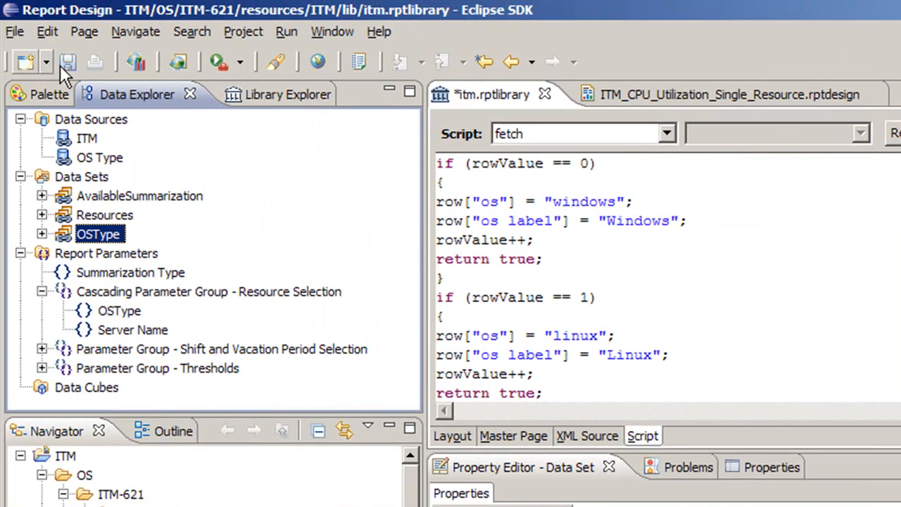
{"action": "left_click", "coordinate": [73, 65]}
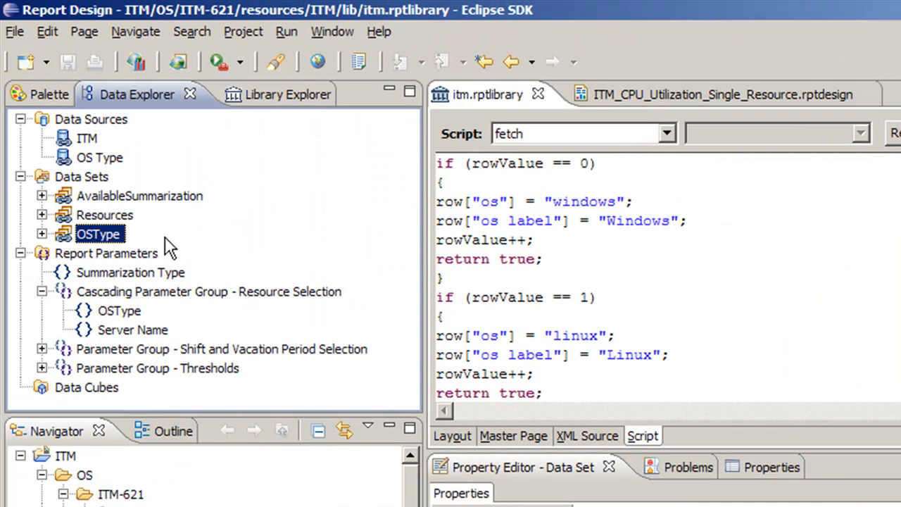
Step: Expand the OSType data set's columns and open the OSType cascading parameter for editing
{"action": "left_click", "coordinate": [42, 233]}
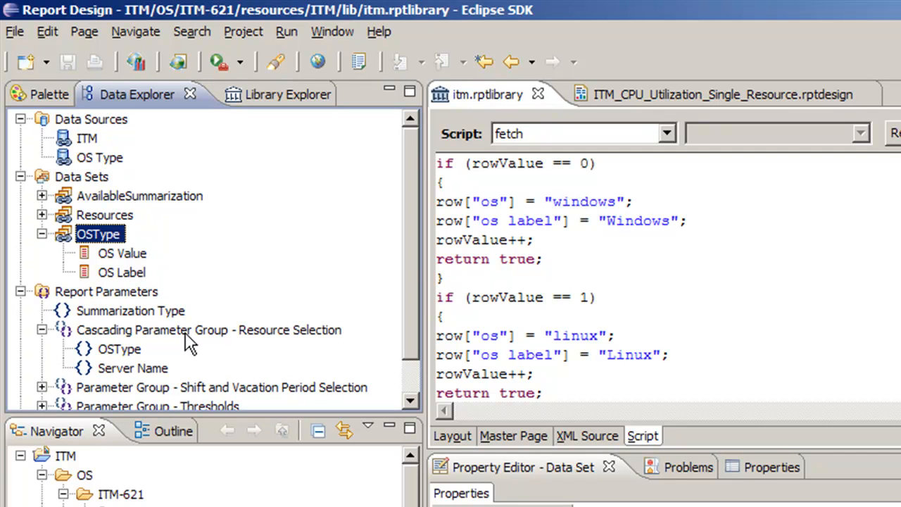
{"action": "double_click", "coordinate": [121, 348]}
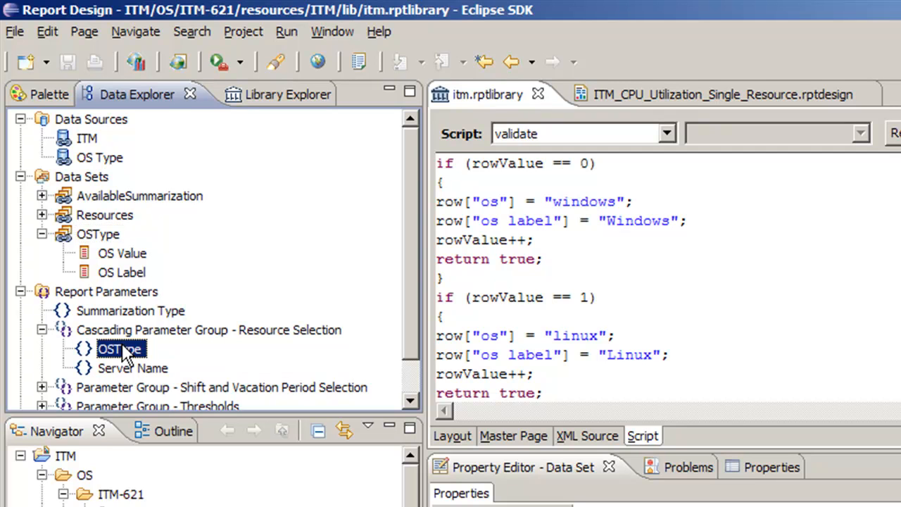